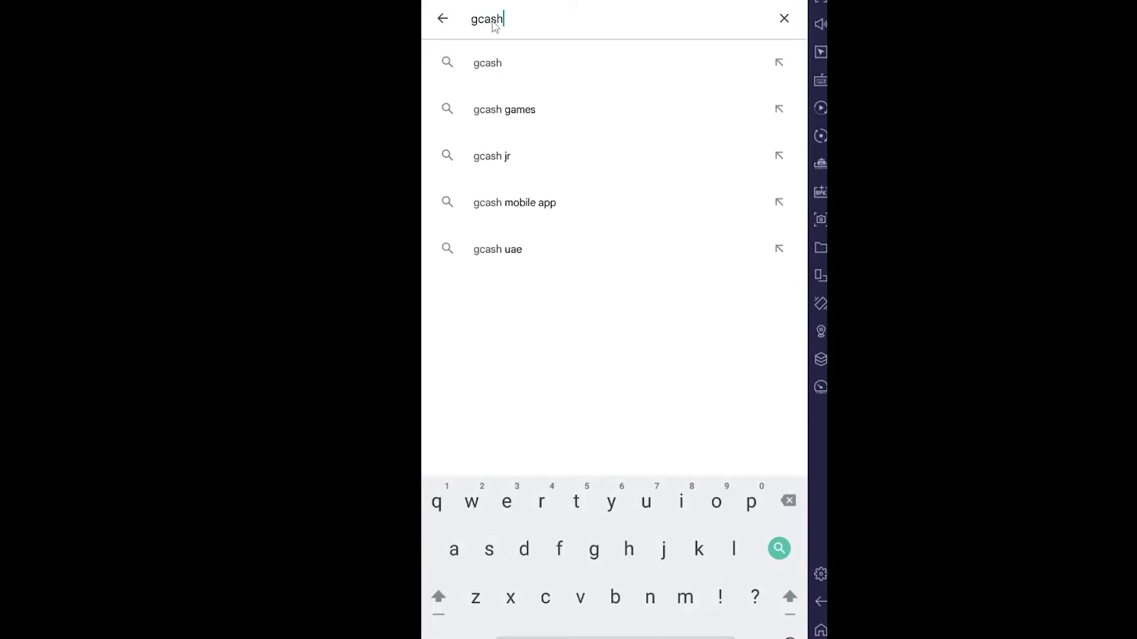
Run the Play Store search for 'gcash' to list the GCash app by Mynt.
key(Return)
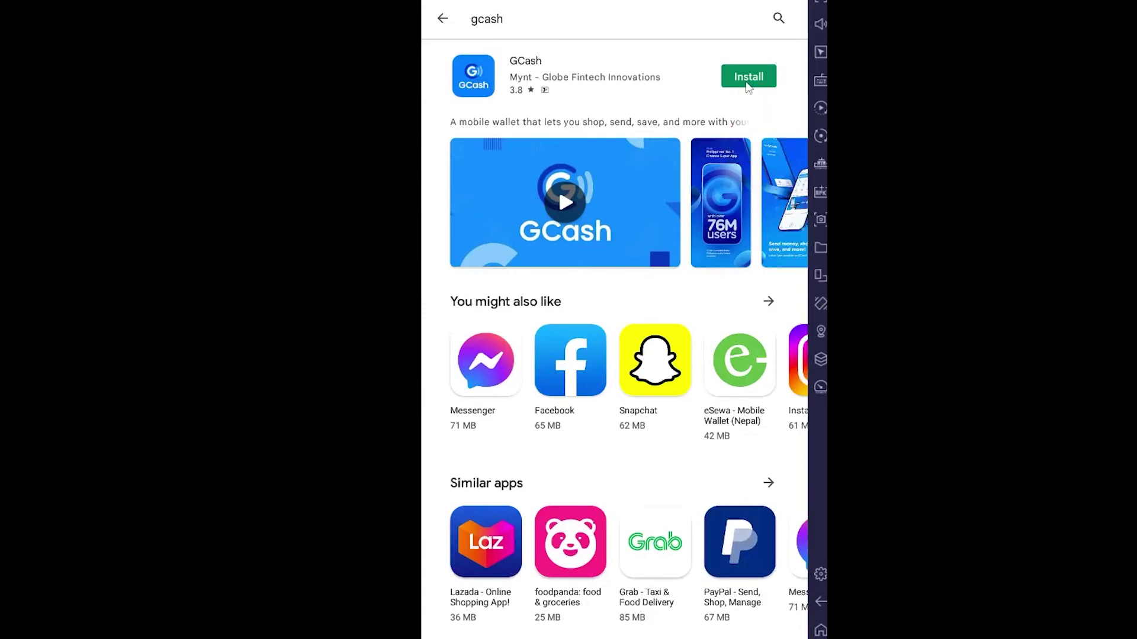
Install the GCash app from its search result so the download shows Pending.
click(739, 84)
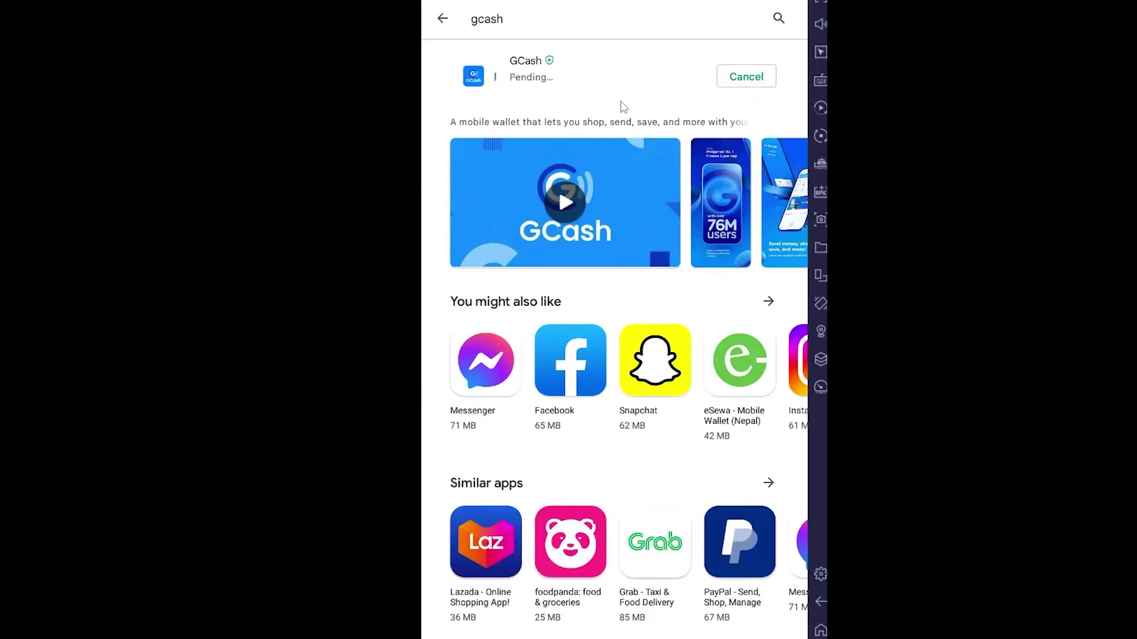